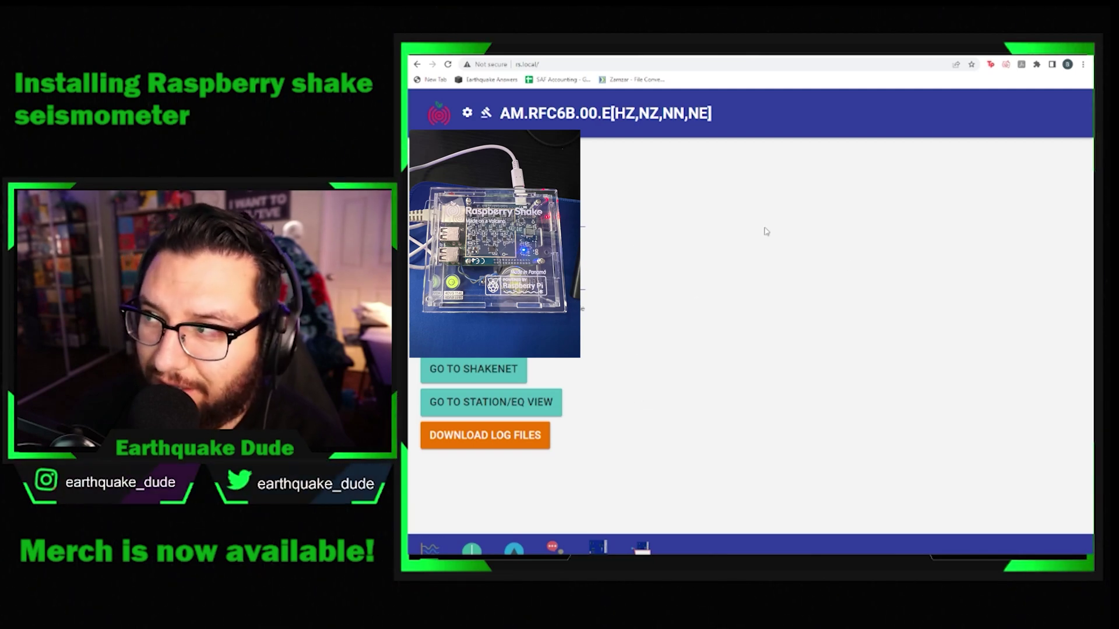
pyautogui.click(466, 115)
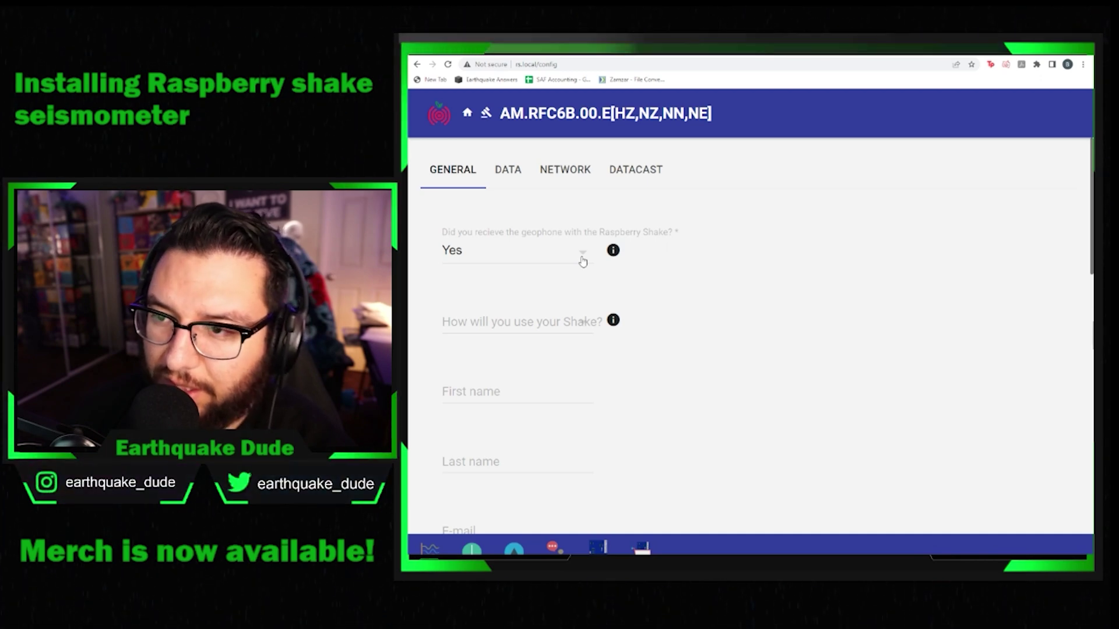
# - Keep Yes for the geophone question and set the Shake's use to Education
pyautogui.click(583, 261)
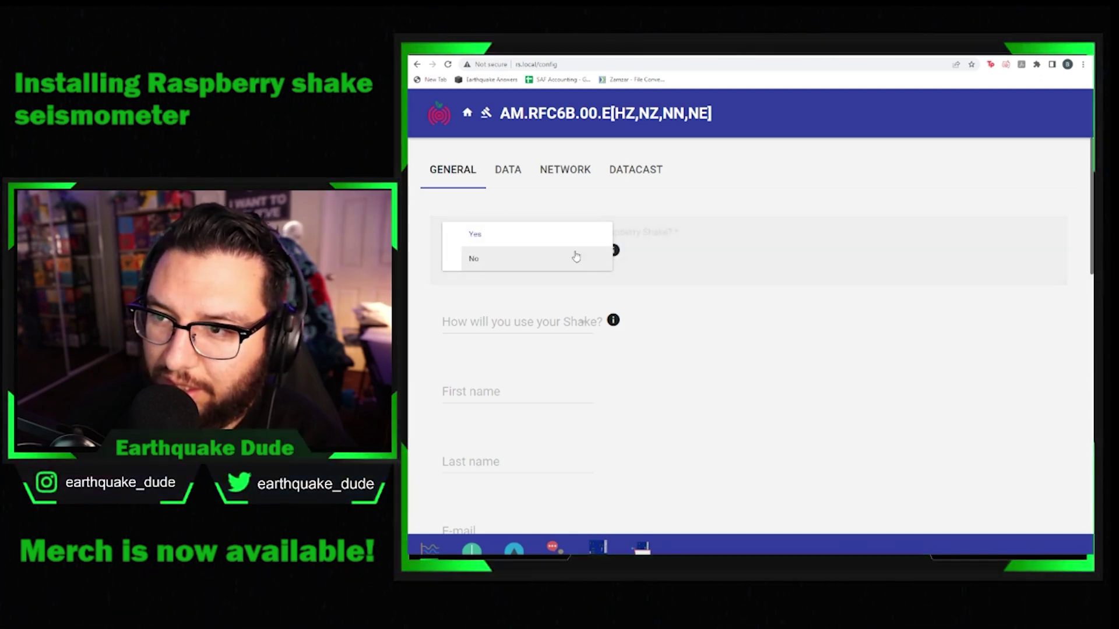
pyautogui.click(541, 236)
pyautogui.click(613, 250)
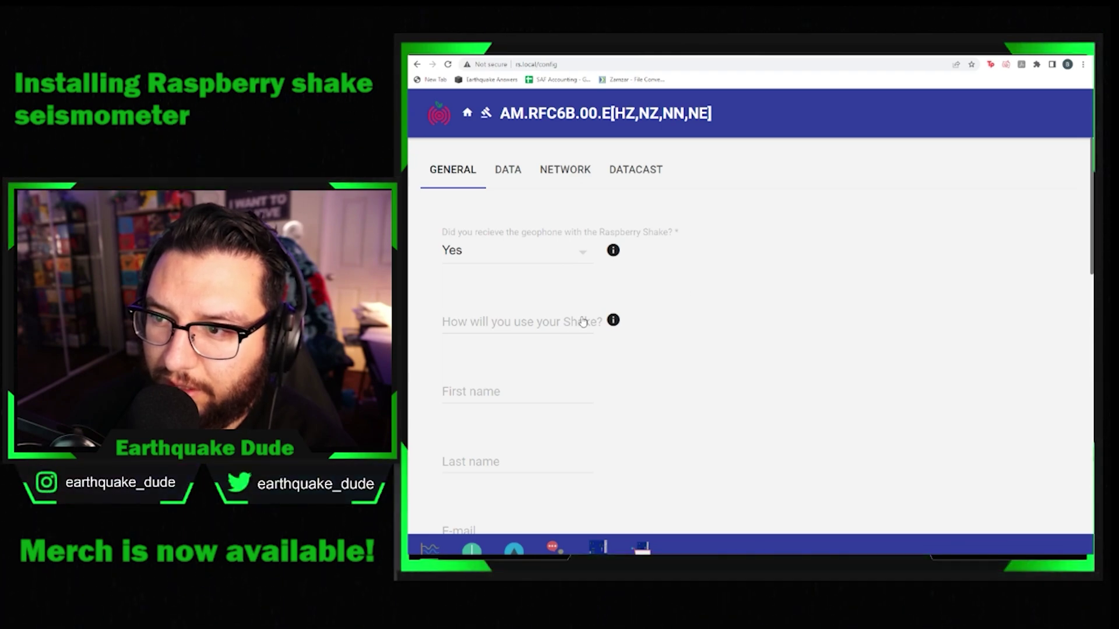
pyautogui.click(587, 331)
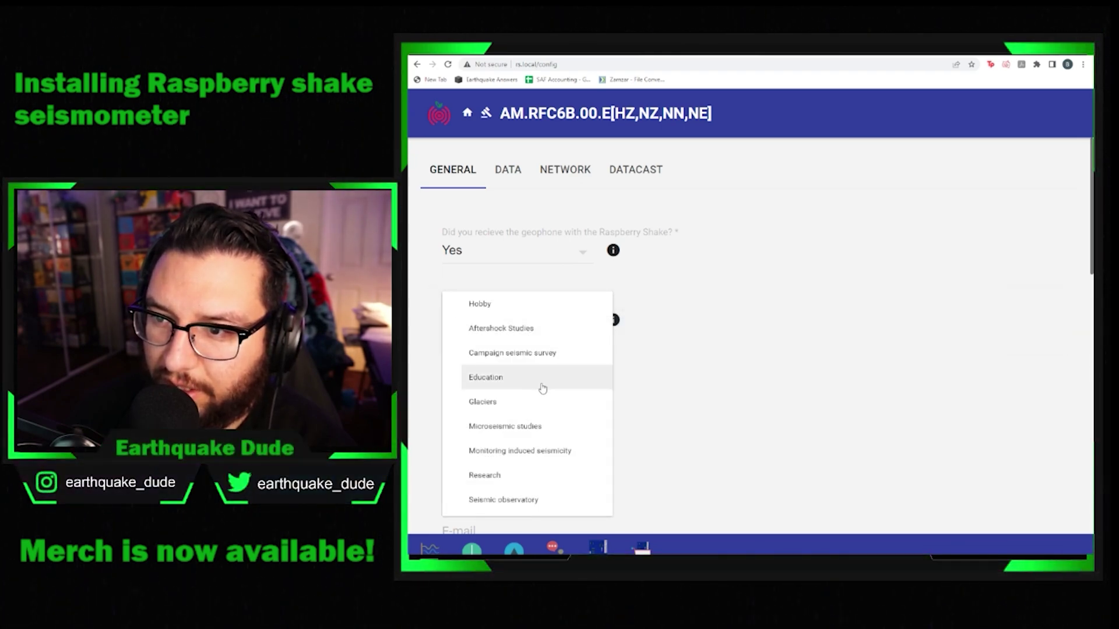
pyautogui.scroll(-2, 527, 367)
pyautogui.scroll(-1, 528, 367)
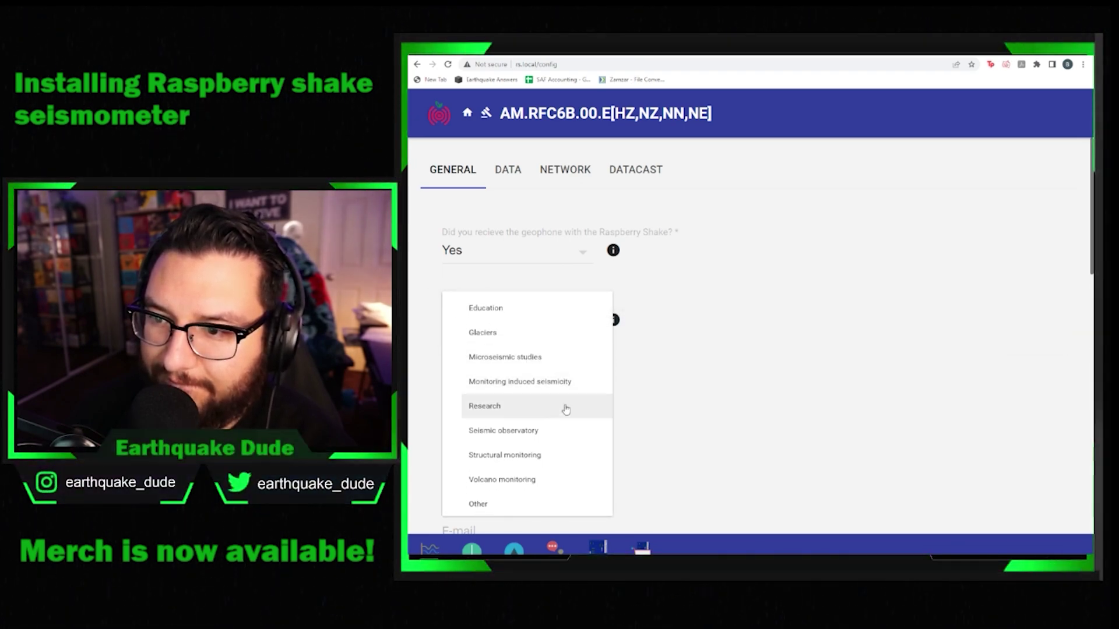
pyautogui.scroll(-1, 565, 404)
pyautogui.scroll(2, 555, 392)
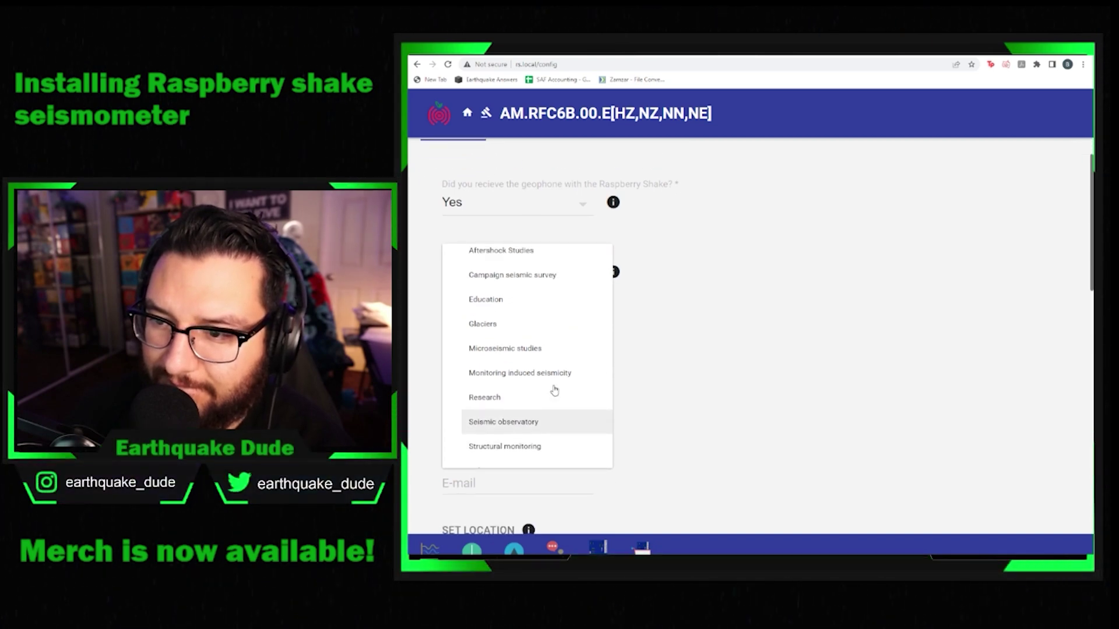
pyautogui.scroll(1, 553, 390)
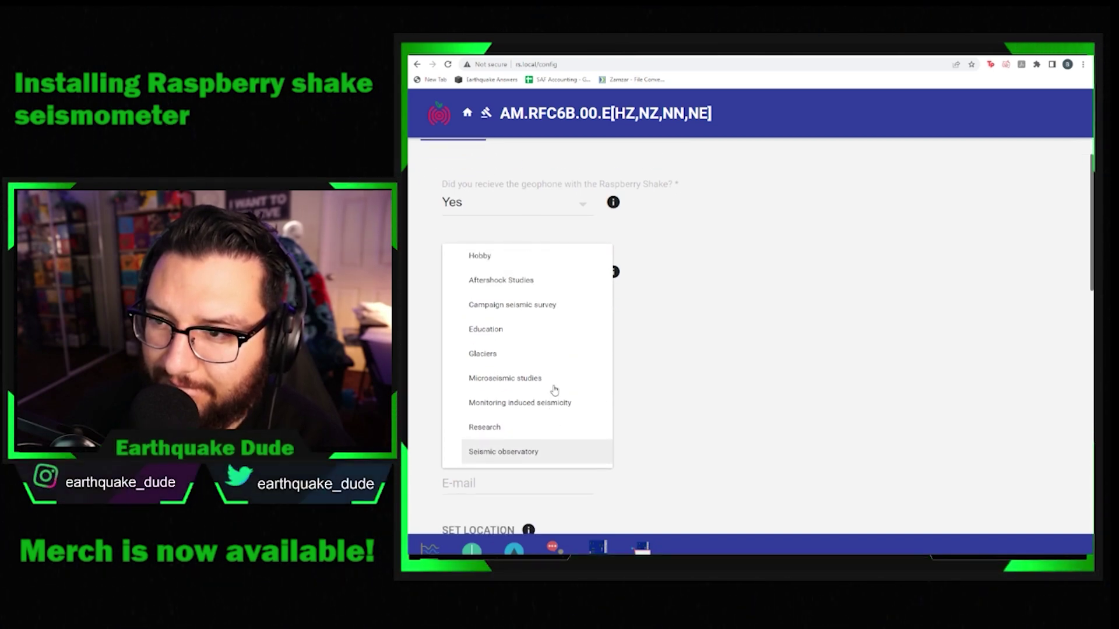
pyautogui.click(515, 329)
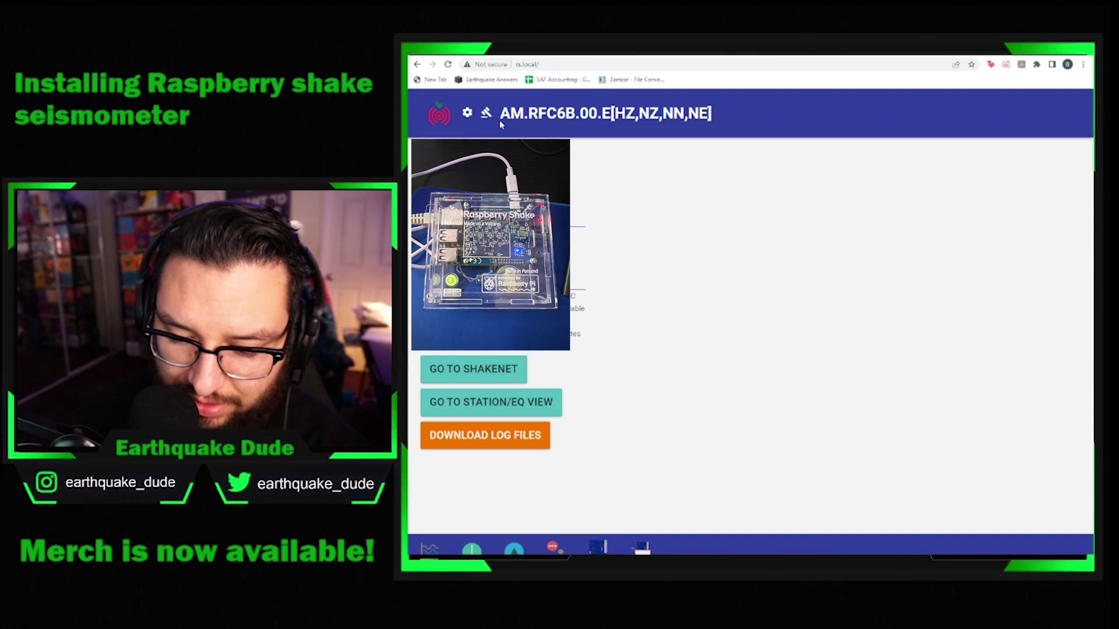
# - Reopen the Shake's settings and switch to the data sharing settings
pyautogui.click(467, 114)
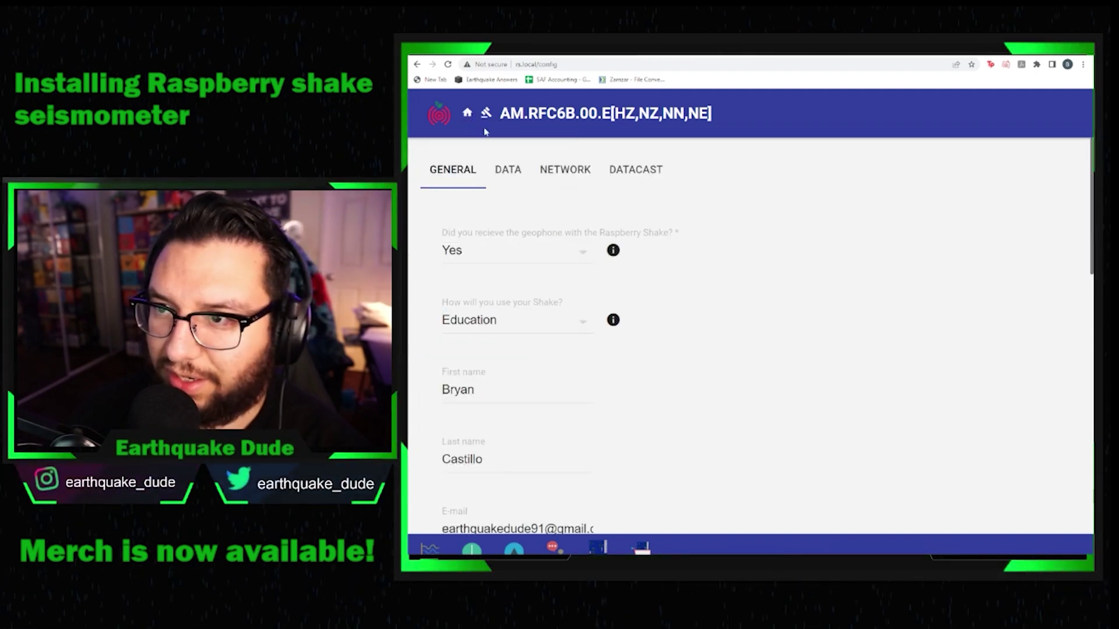
pyautogui.click(512, 169)
pyautogui.click(453, 170)
# - Enable Forward data, accept the license agreement, then save and restart the Shake
pyautogui.click(503, 169)
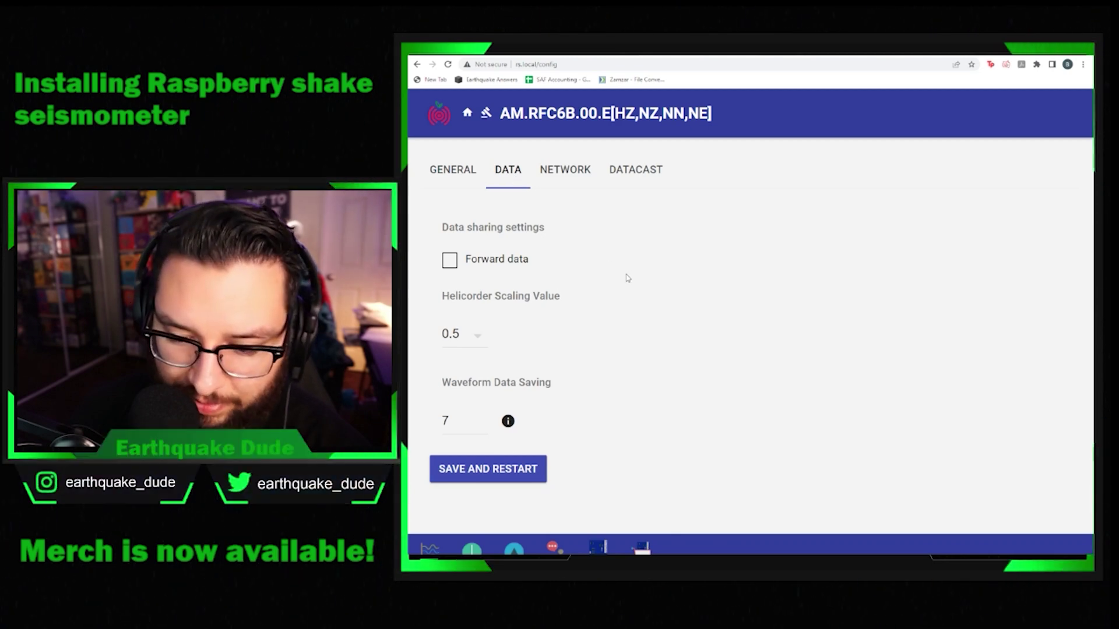
pyautogui.click(449, 260)
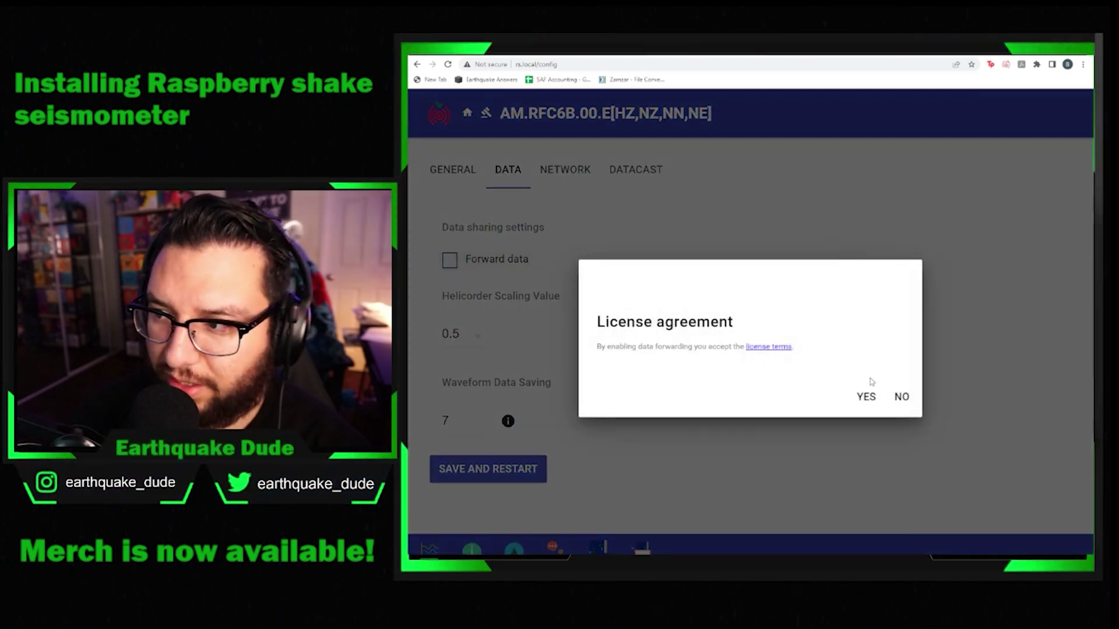
pyautogui.click(866, 395)
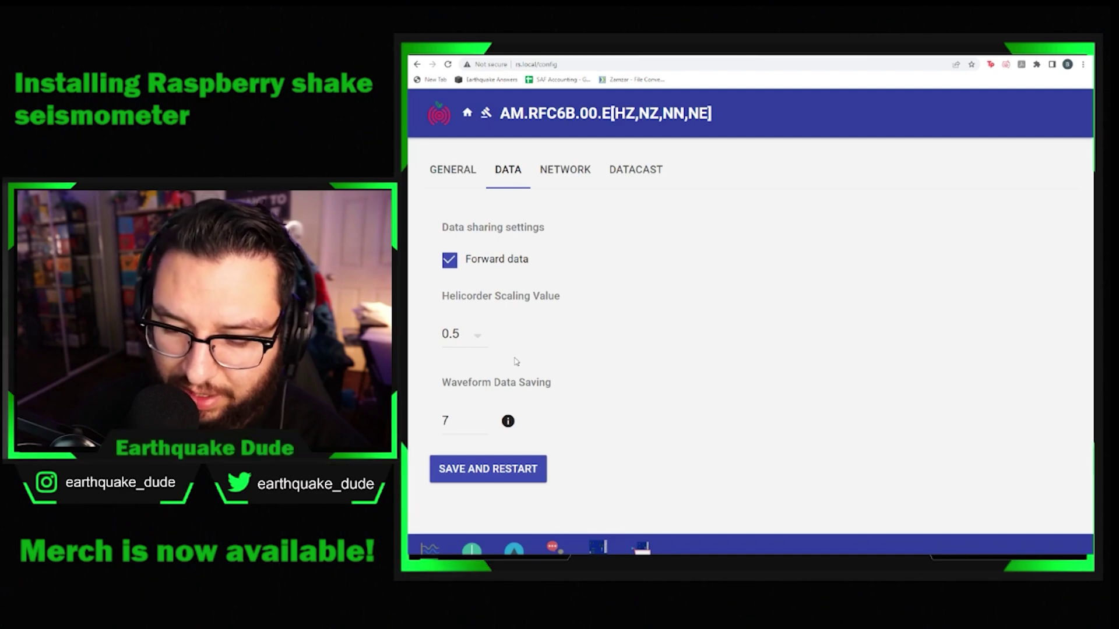
pyautogui.click(495, 475)
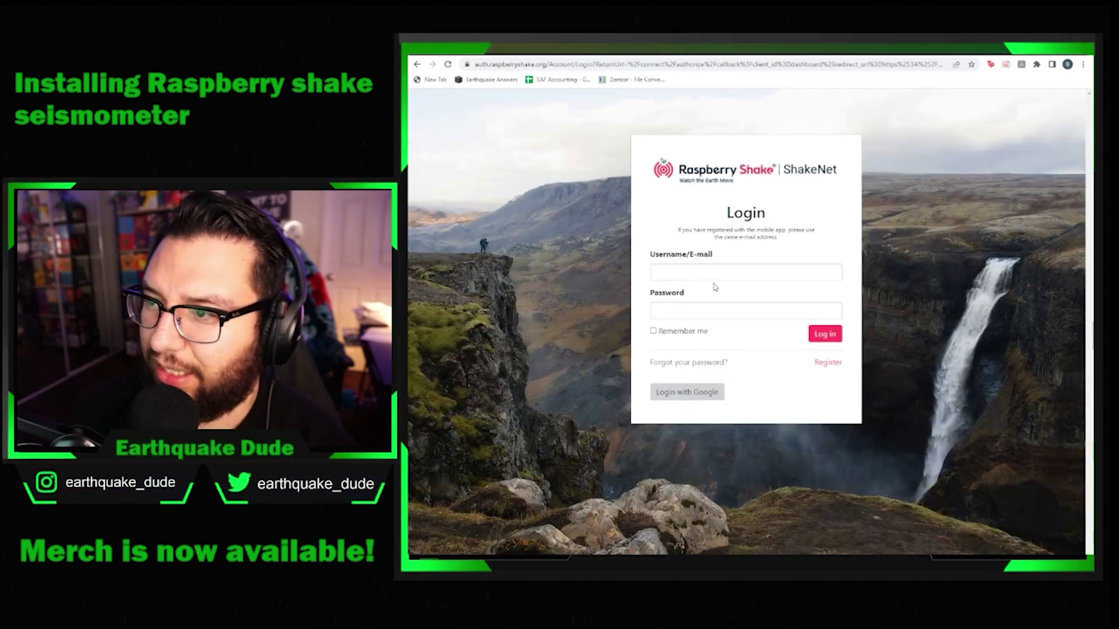
# - Select the ShakeNet Username/E-mail field to begin signing in
pyautogui.click(693, 273)
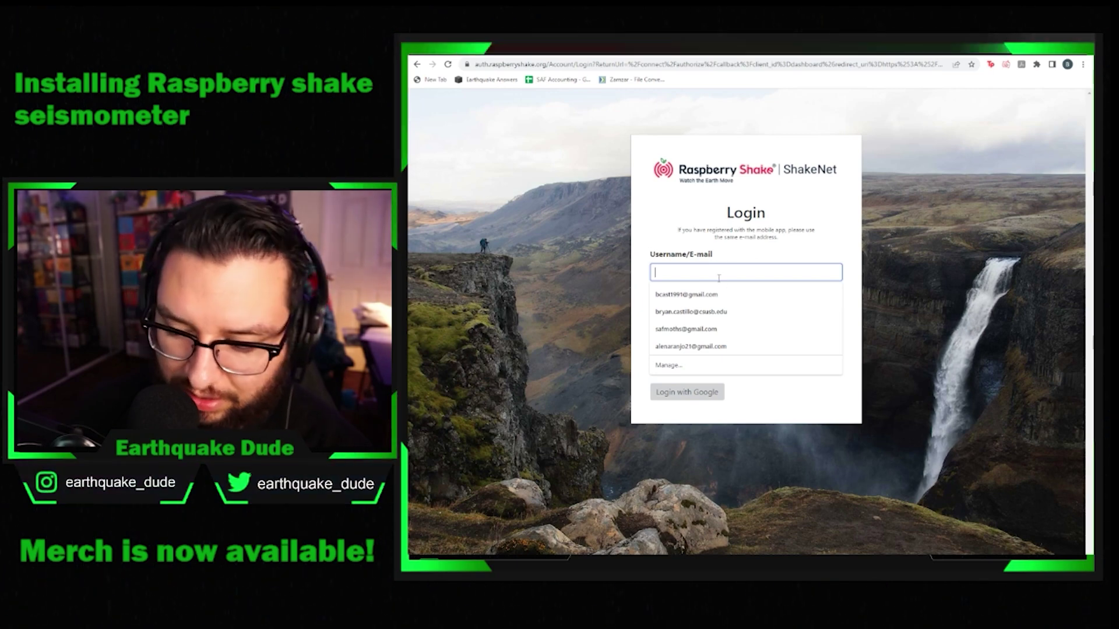
pyautogui.write('my')
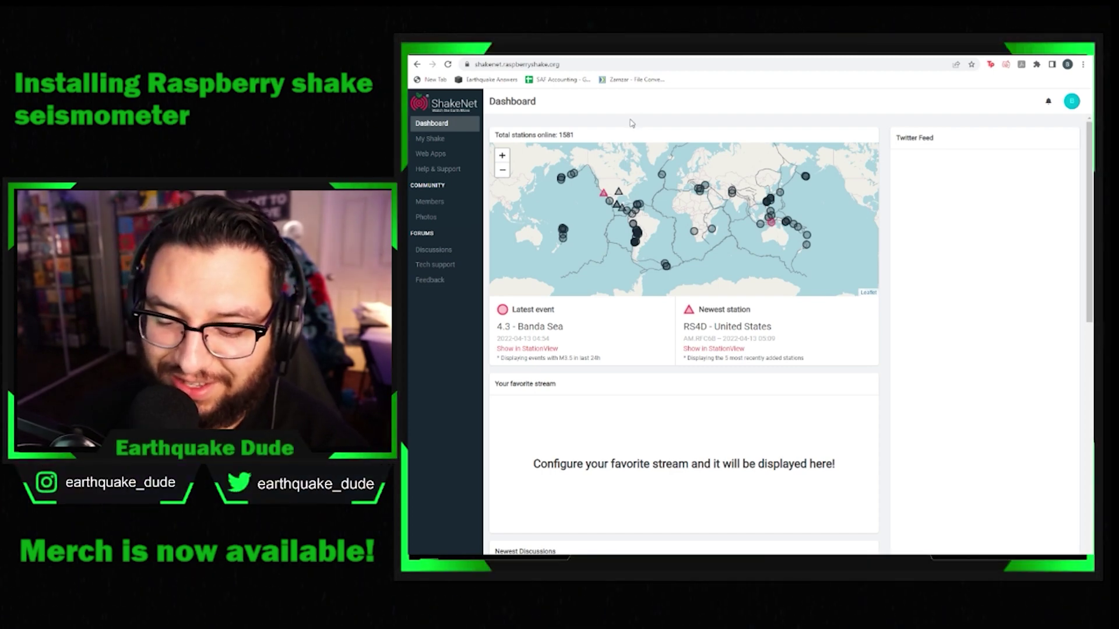
# - Show the station in StationView, allow location access, and shift the map slightly
pyautogui.click(714, 348)
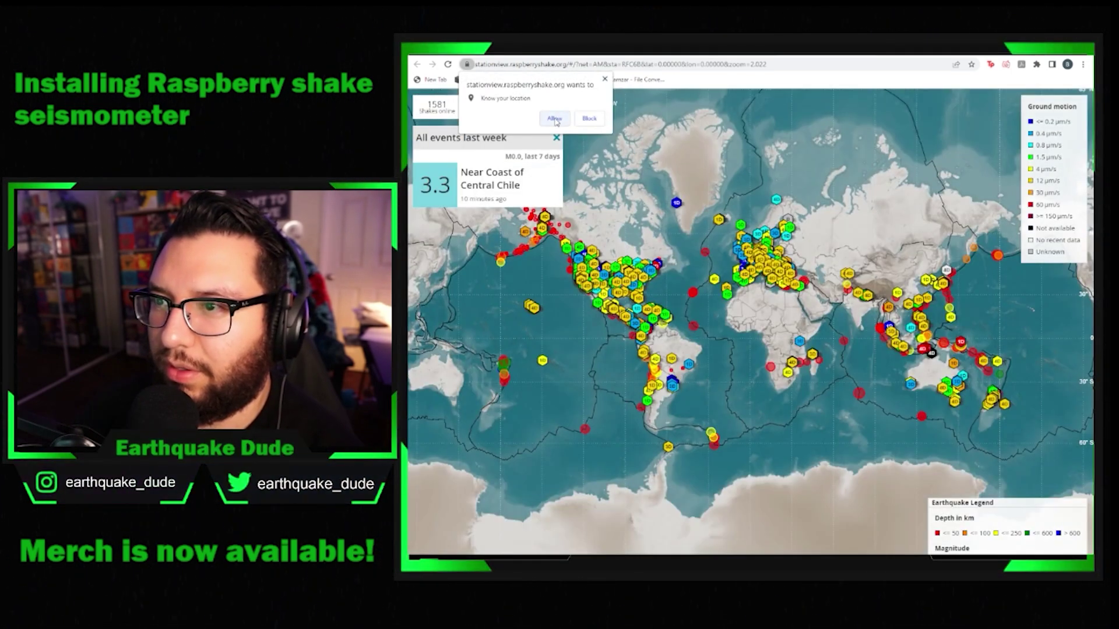
pyautogui.click(556, 122)
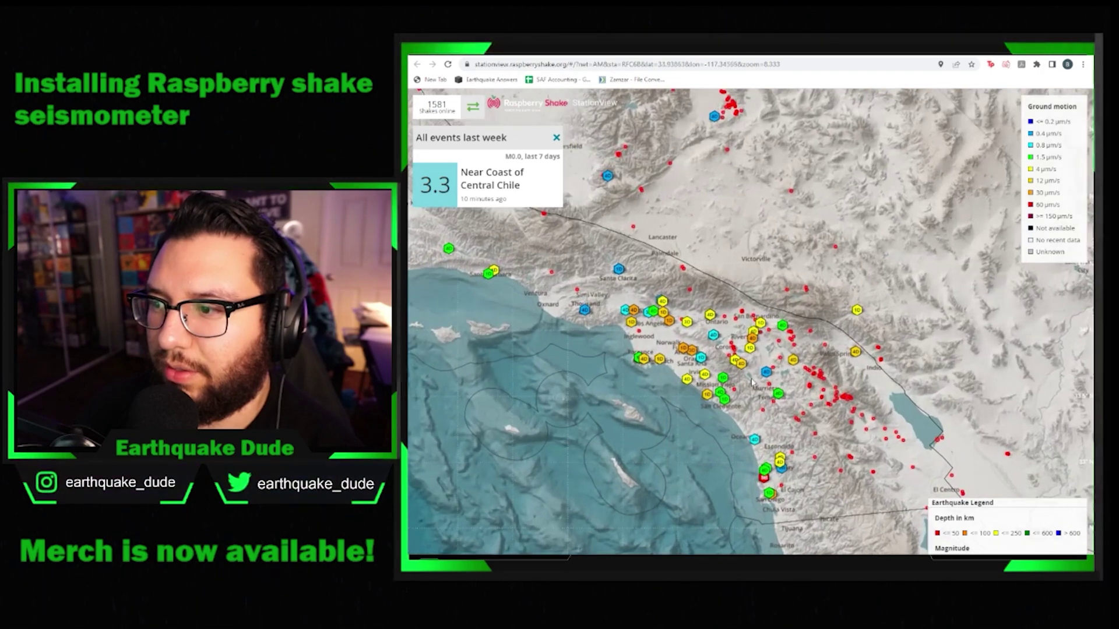
pyautogui.scroll(2, 751, 383)
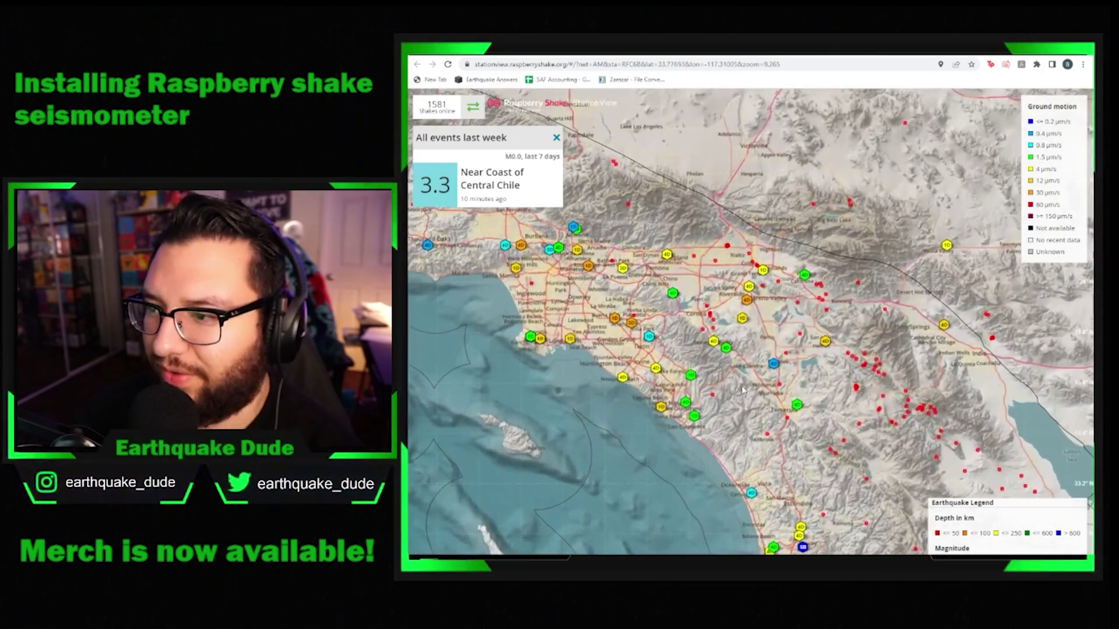
pyautogui.moveTo(690, 296); pyautogui.dragTo(694, 298)
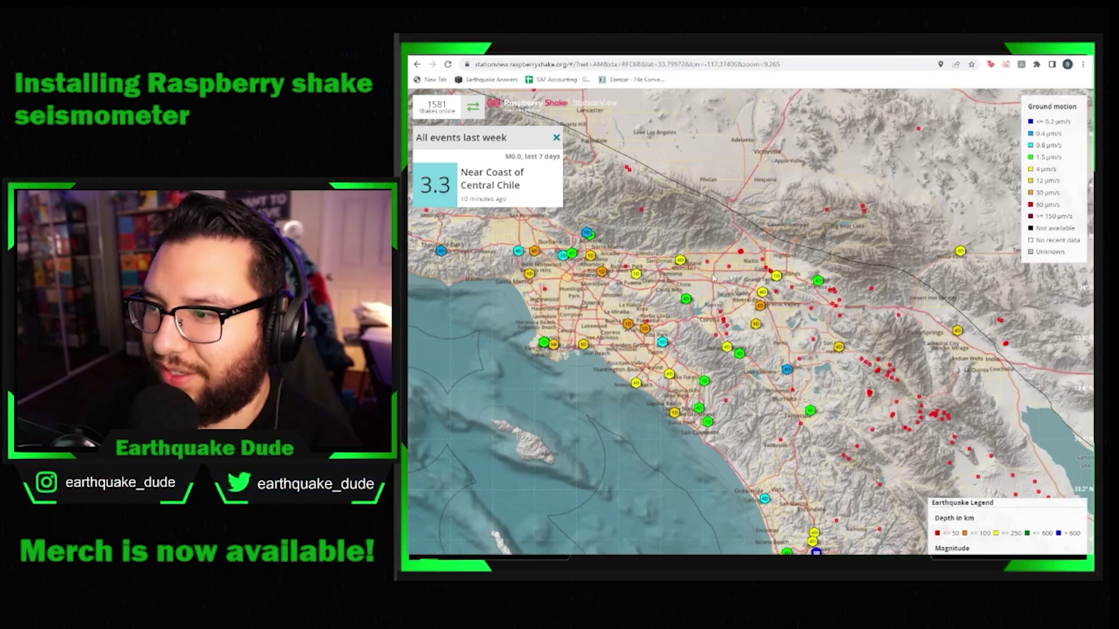
pyautogui.scroll(1, 717, 306)
pyautogui.scroll(3, 735, 311)
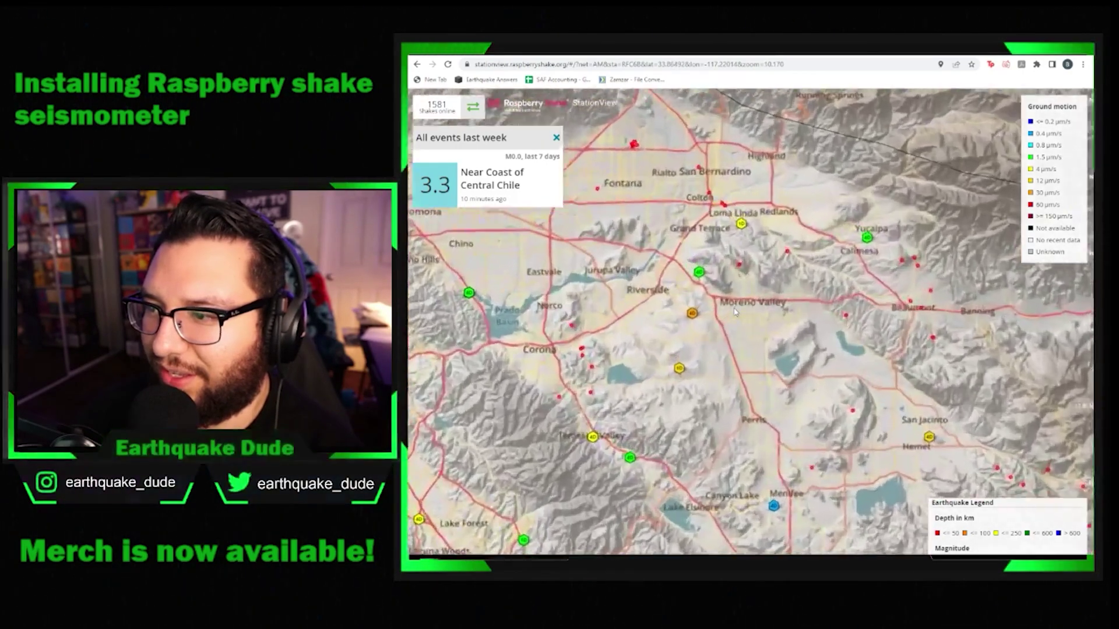